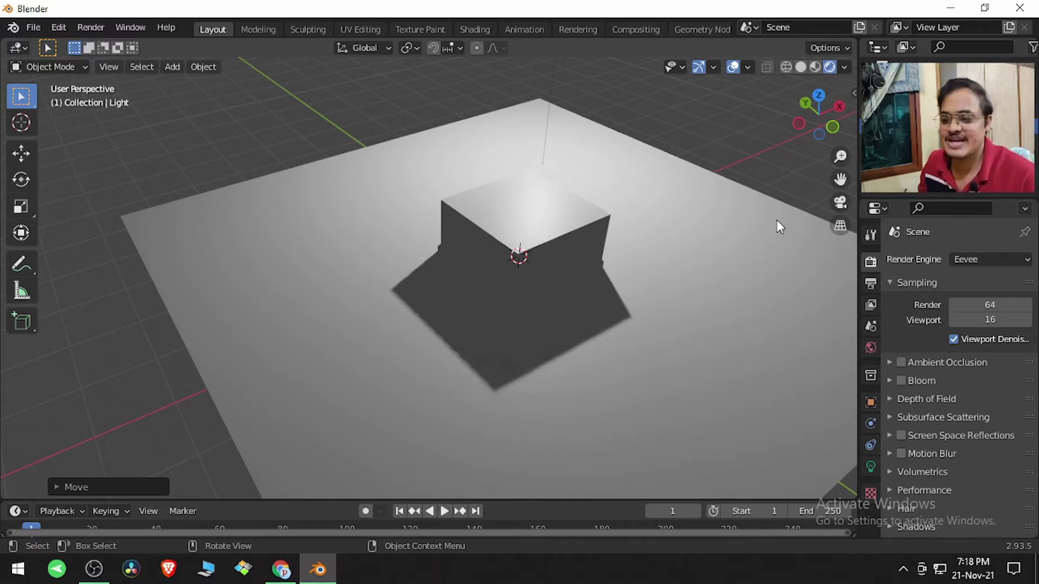
Select the scene's point light and show its light settings (1000 W power).
{"action": "scroll", "coordinate": [749, 238], "scroll_direction": "down", "scroll_amount": 3}
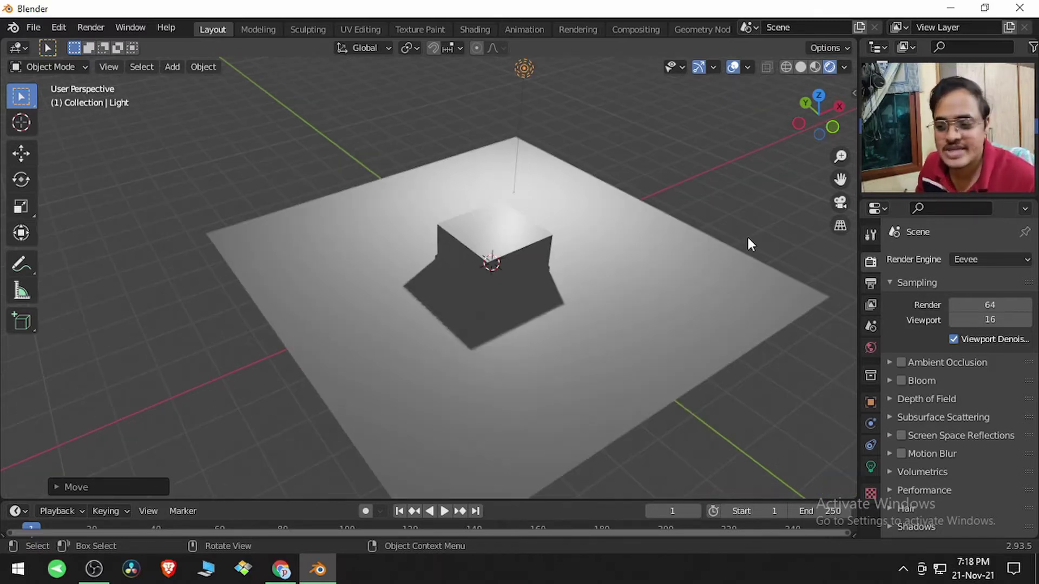
{"action": "left_click", "coordinate": [552, 250]}
{"action": "left_click", "coordinate": [622, 258]}
{"action": "left_click", "coordinate": [528, 78]}
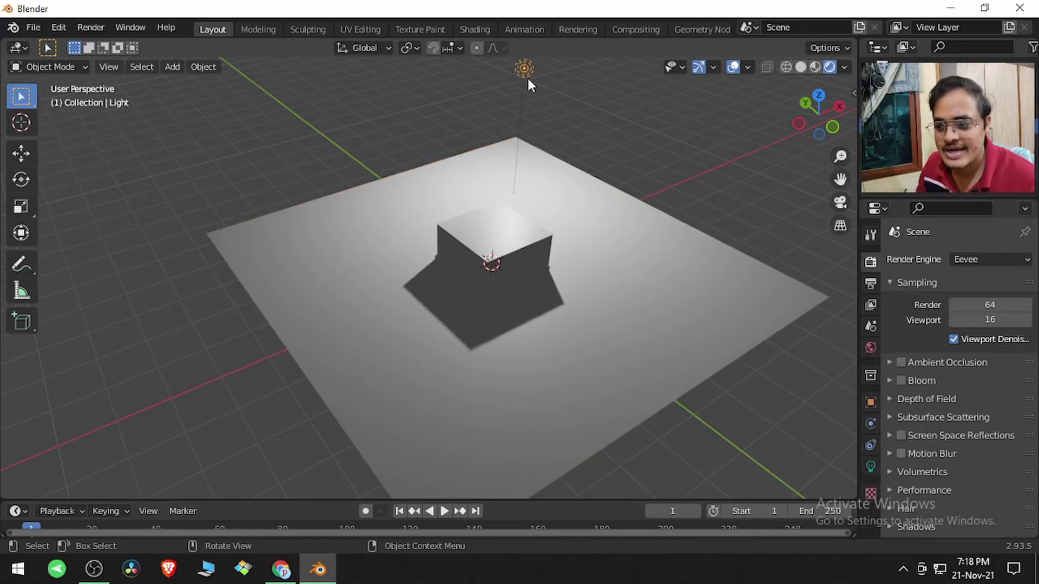
{"action": "left_click", "coordinate": [868, 464]}
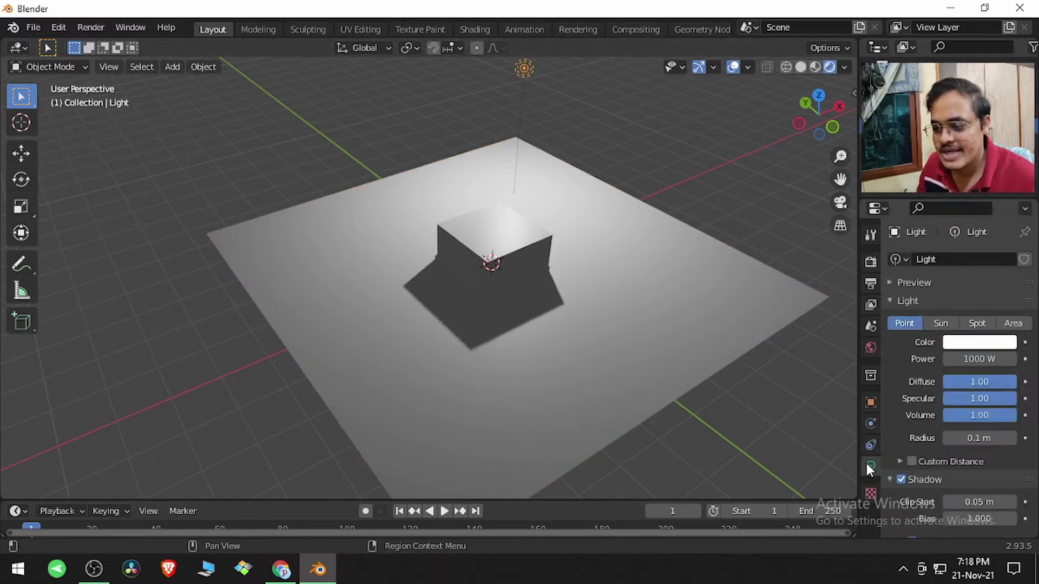
Zoom in on the cube, toggle the light's Contact Shadows, and check the render settings.
{"action": "scroll", "coordinate": [634, 319], "scroll_direction": "up", "scroll_amount": 4}
{"action": "middle_click_drag", "start_coordinate": [626, 311], "coordinate": [564, 308], "text": "shift"}
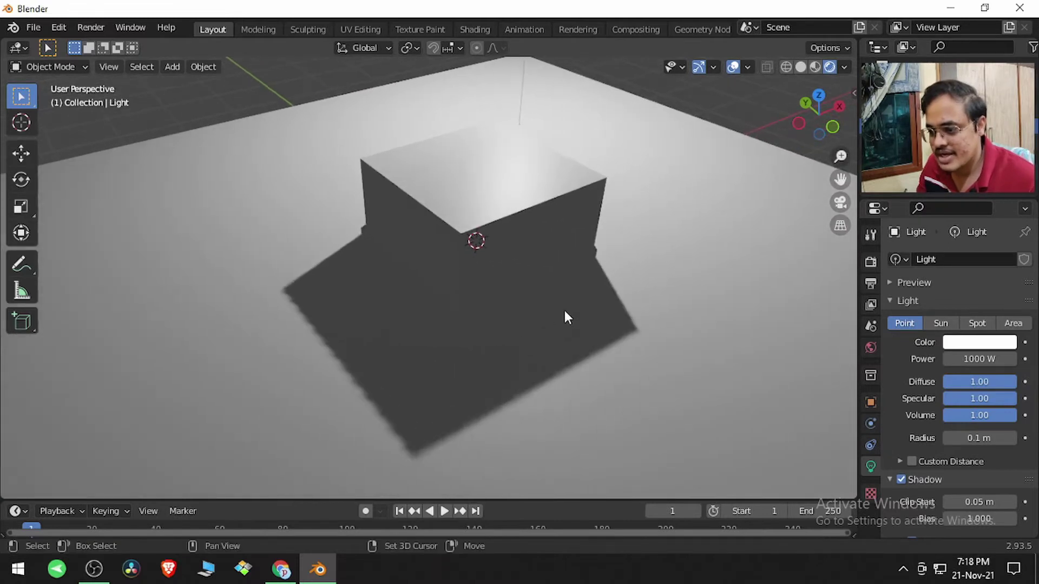
{"action": "scroll", "coordinate": [885, 443], "scroll_direction": "down", "scroll_amount": 4}
{"action": "left_click", "coordinate": [913, 452]}
{"action": "scroll", "coordinate": [912, 453], "scroll_direction": "up", "scroll_amount": 4}
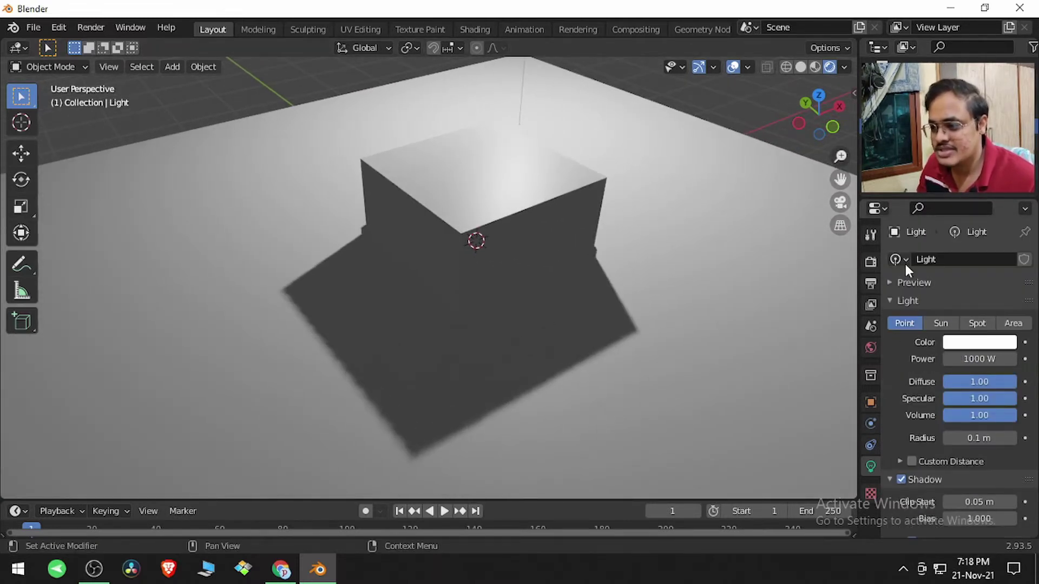
{"action": "left_click", "coordinate": [873, 262]}
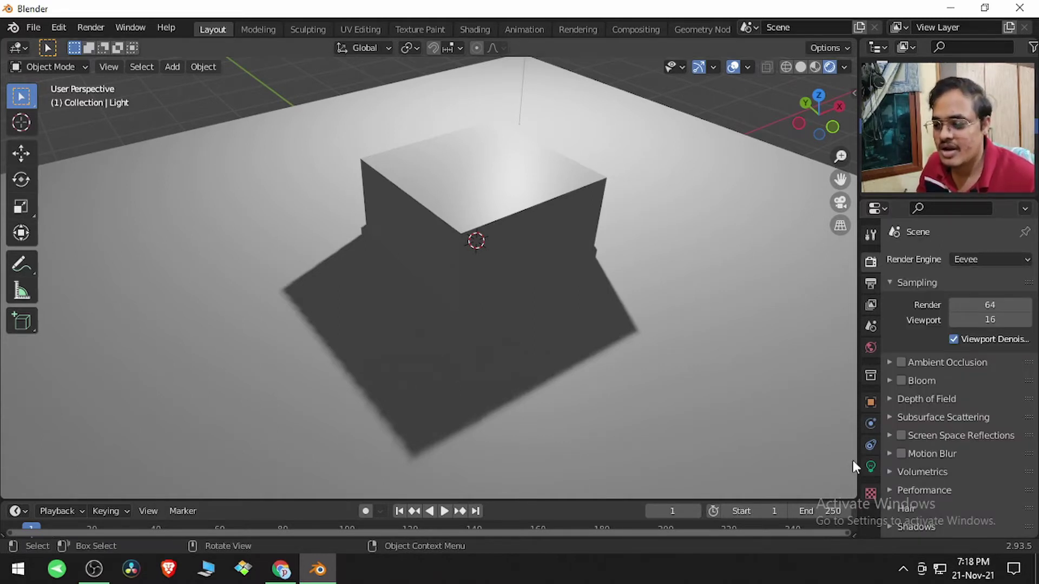
Compare the cube's shadow with Contact Shadows off and on, leaving them enabled.
{"action": "left_click", "coordinate": [867, 465]}
{"action": "scroll", "coordinate": [907, 456], "scroll_direction": "down", "scroll_amount": 4}
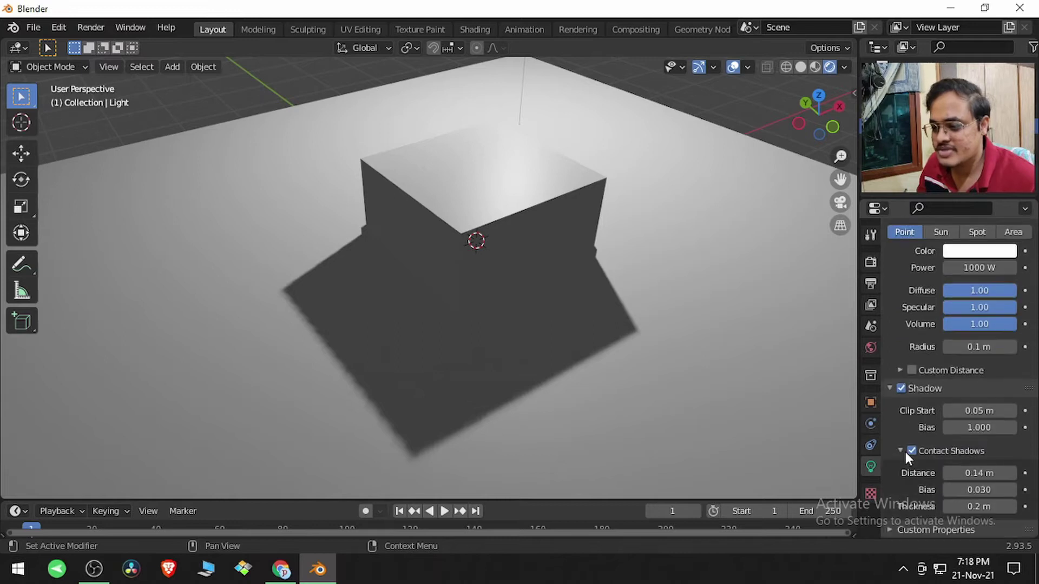
{"action": "left_click", "coordinate": [912, 451]}
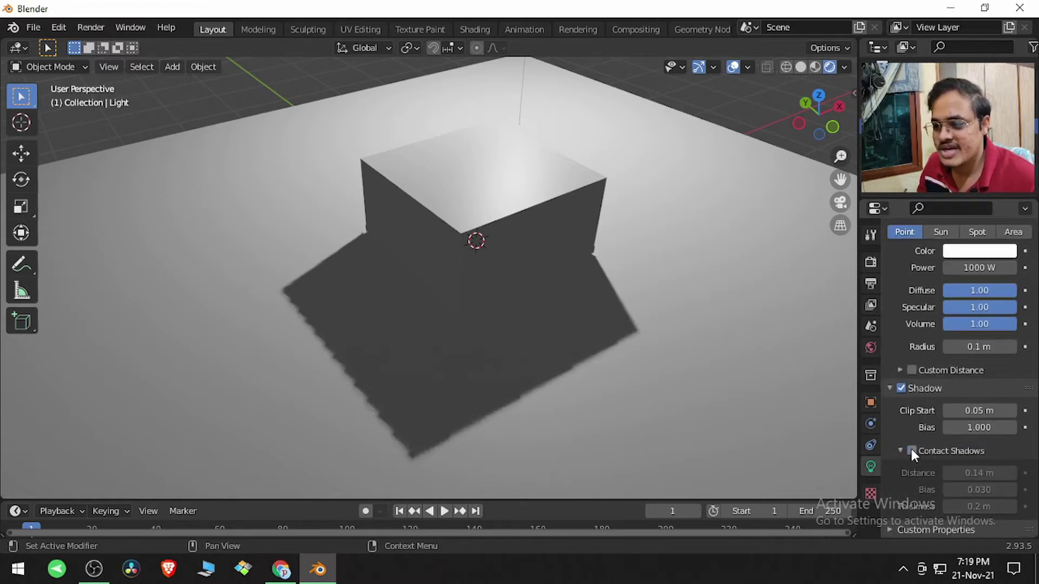
{"action": "left_click", "coordinate": [911, 451]}
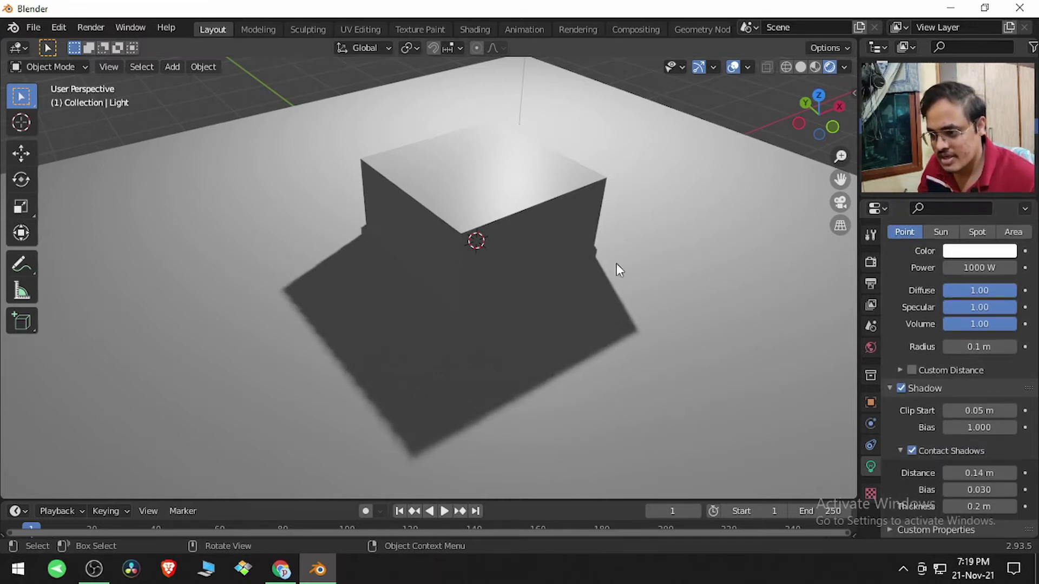
{"action": "left_click", "coordinate": [911, 450]}
{"action": "left_click", "coordinate": [912, 451]}
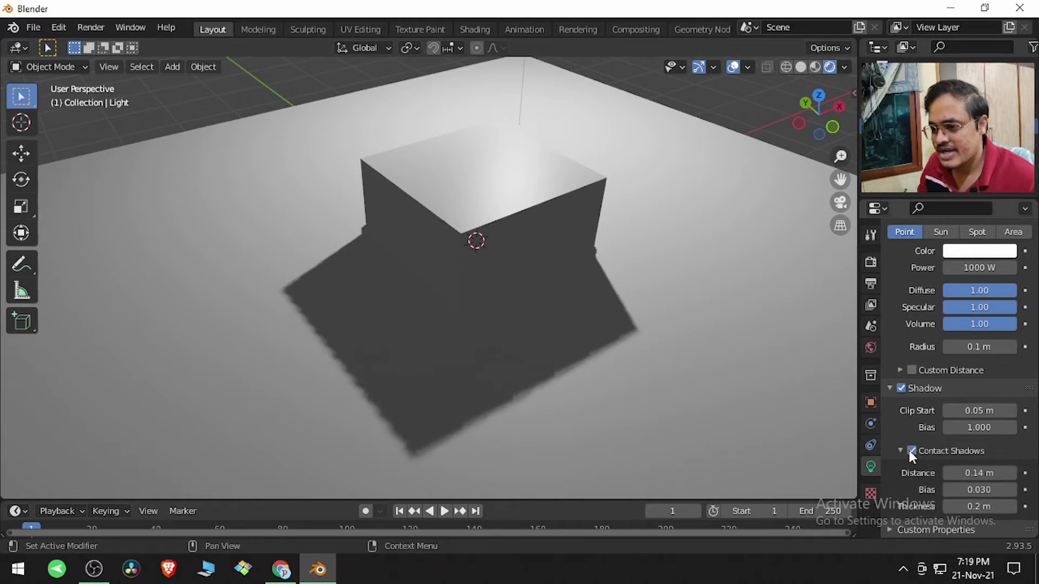
{"action": "left_click", "coordinate": [912, 451]}
{"action": "scroll", "coordinate": [726, 374], "scroll_direction": "down", "scroll_amount": 2}
{"action": "scroll", "coordinate": [726, 373], "scroll_direction": "down", "scroll_amount": 1}
{"action": "scroll", "coordinate": [725, 373], "scroll_direction": "up", "scroll_amount": 1}
{"action": "scroll", "coordinate": [726, 379], "scroll_direction": "up", "scroll_amount": 1}
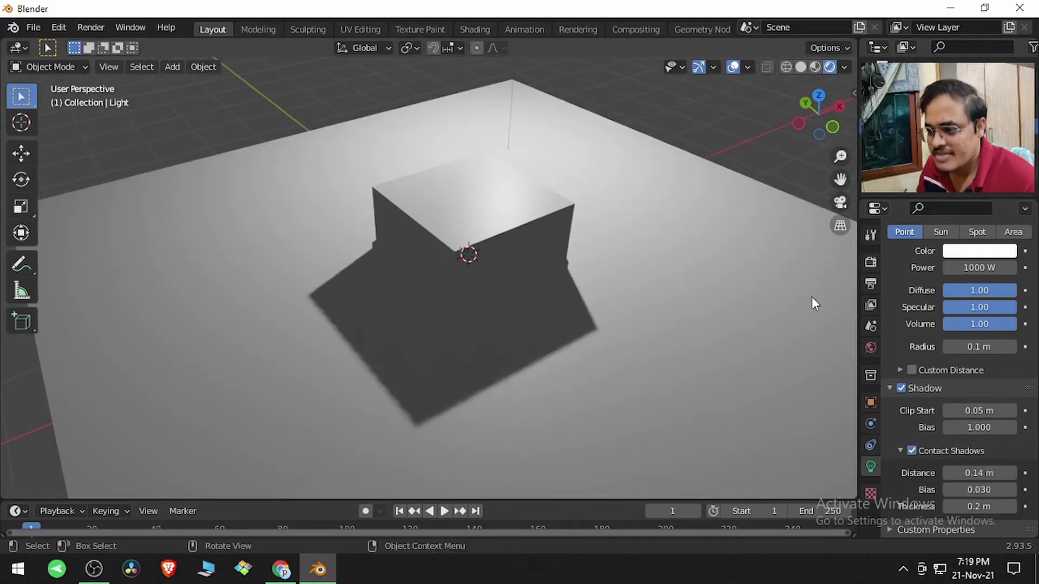
Return to the Eevee render settings, then switch over to the web browser.
{"action": "left_click", "coordinate": [870, 262]}
{"action": "scroll", "coordinate": [893, 260], "scroll_direction": "up", "scroll_amount": 4}
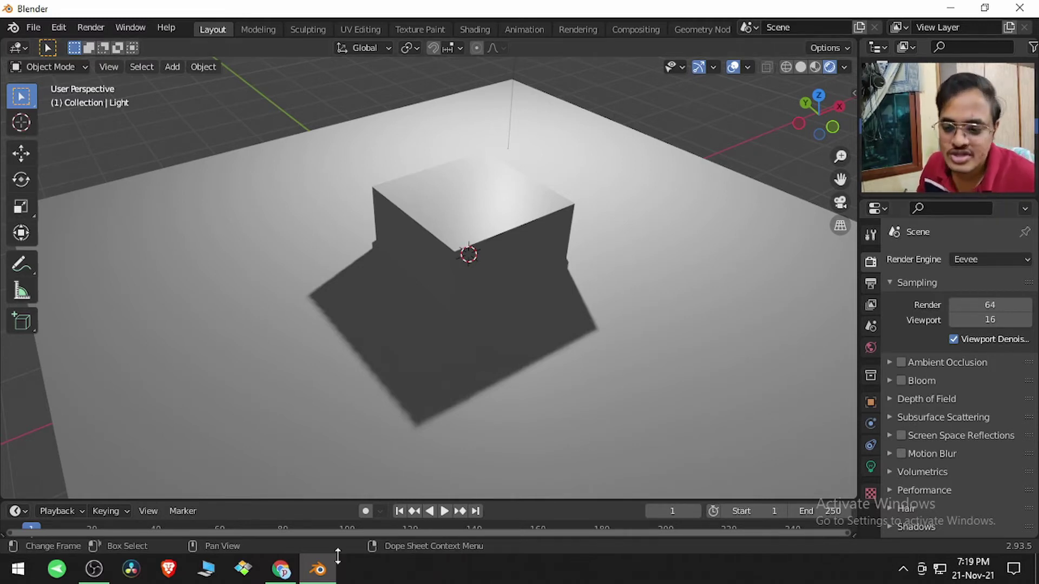
{"action": "left_click", "coordinate": [281, 568]}
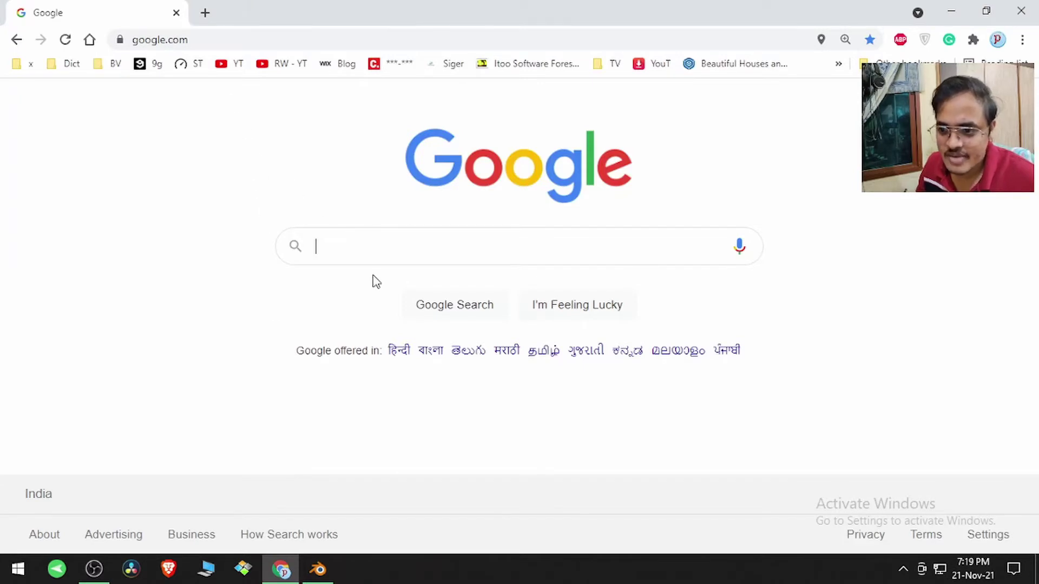
Search Google for 'ambient occlusion' using the suggested query.
{"action": "left_click", "coordinate": [381, 251]}
{"action": "type", "text": "ambient"}
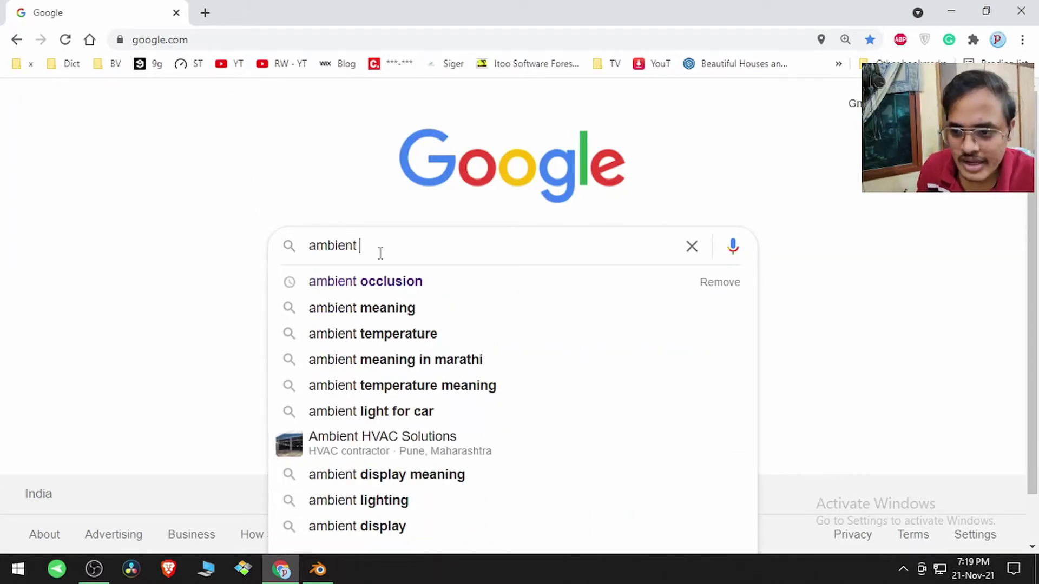
{"action": "key", "text": "Down"}
{"action": "key", "text": "Return"}
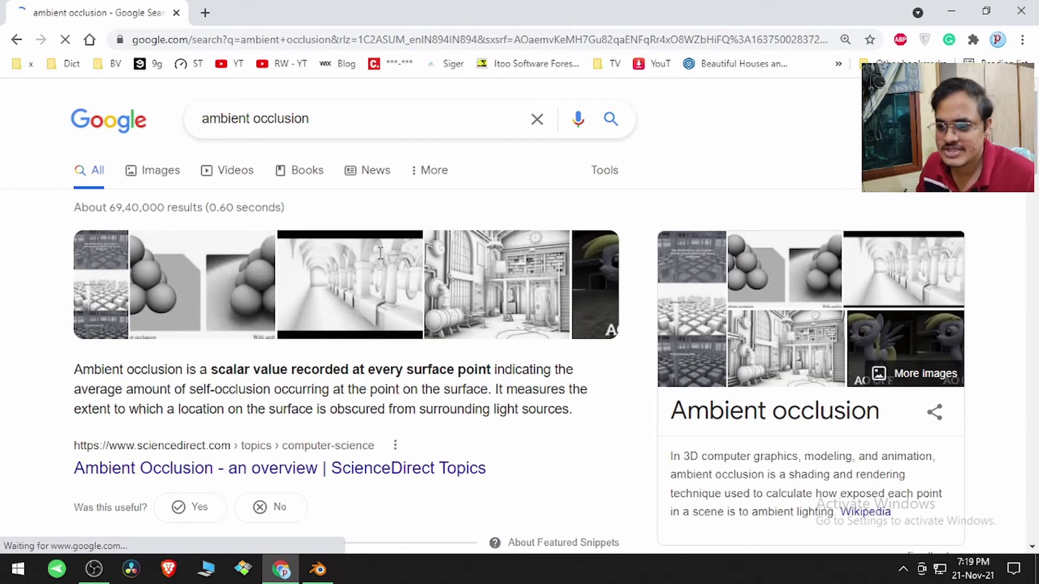
Preview an interior ambient occlusion example in Images, then return to Blender.
{"action": "left_click", "coordinate": [158, 175]}
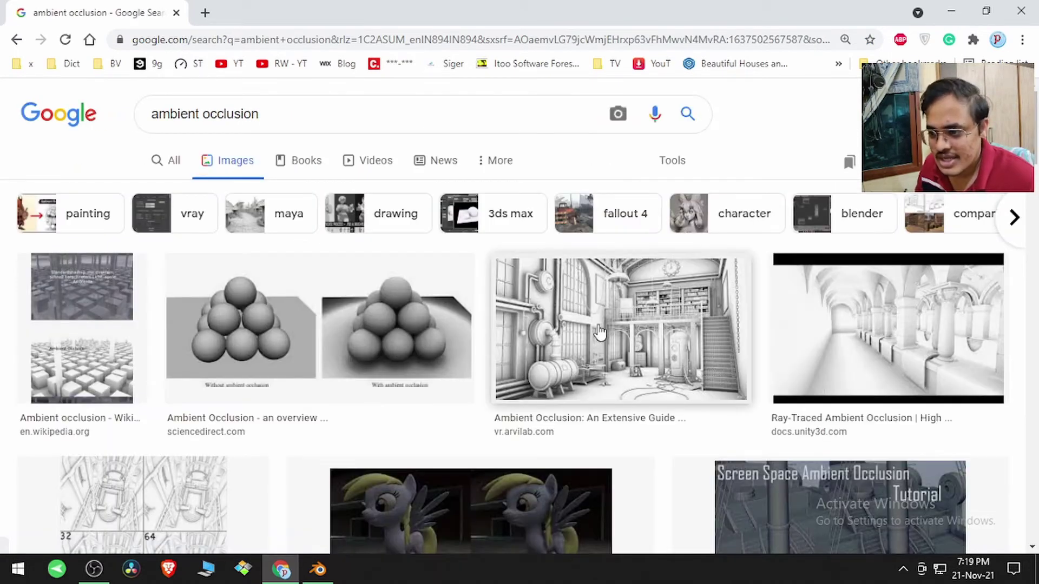
{"action": "left_click", "coordinate": [590, 327]}
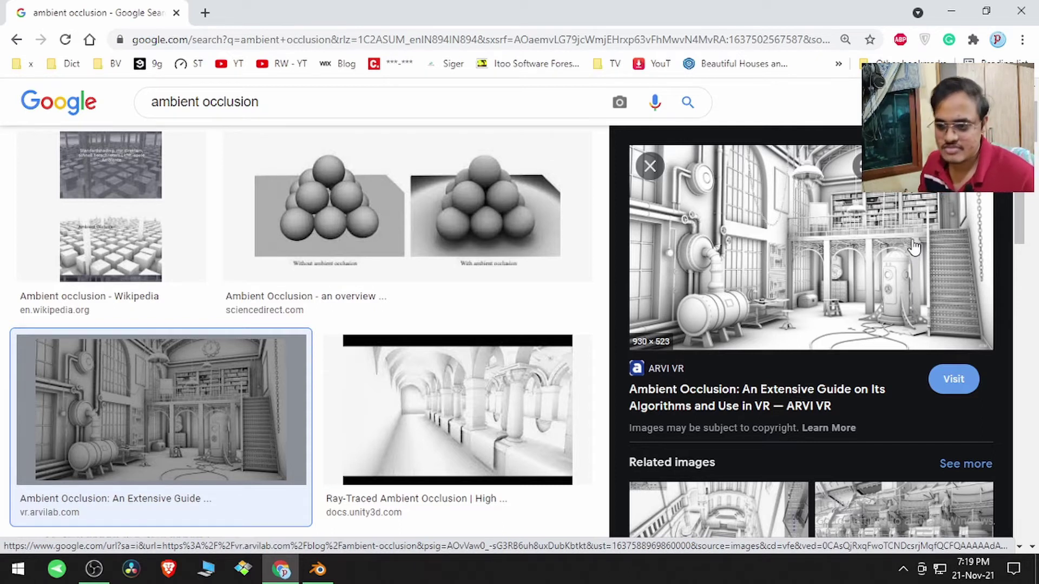
{"action": "key", "text": "alt+Tab"}
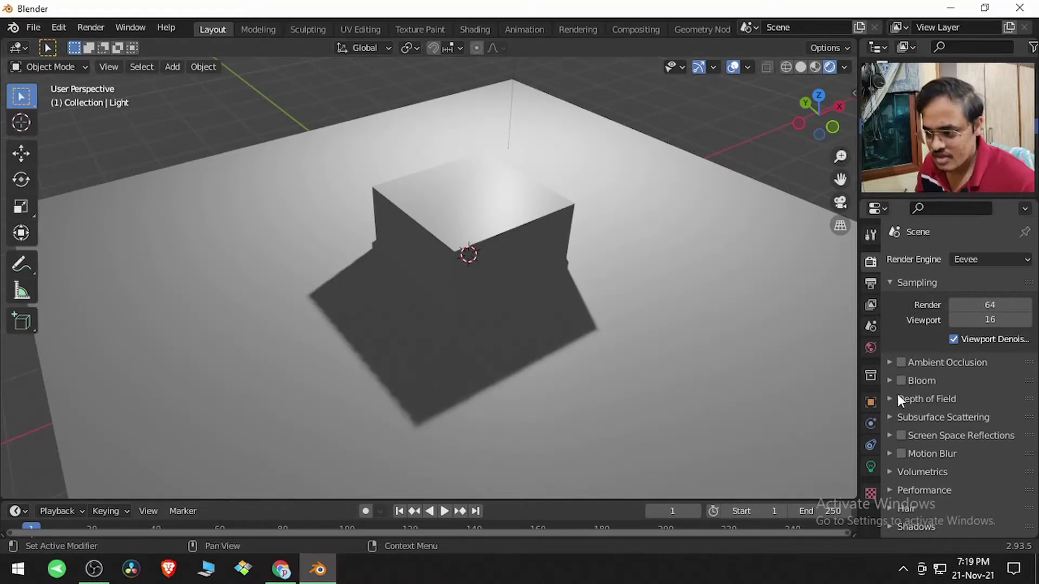
Enable Ambient Occlusion and compare the cube's base with it off and on.
{"action": "left_click", "coordinate": [902, 363]}
{"action": "scroll", "coordinate": [591, 306], "scroll_direction": "up", "scroll_amount": 2}
{"action": "scroll", "coordinate": [574, 315], "scroll_direction": "up", "scroll_amount": 3}
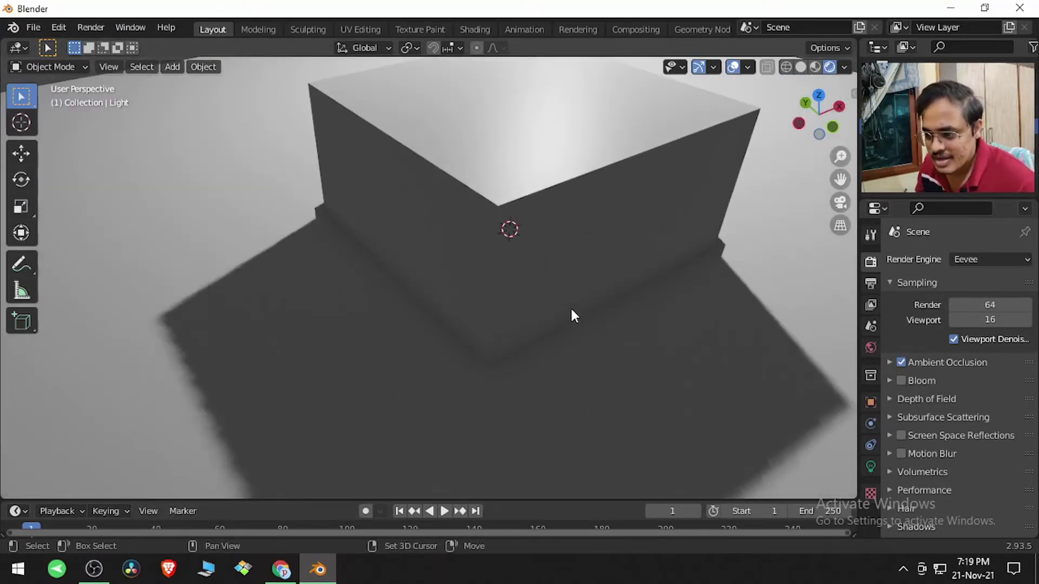
{"action": "middle_click_drag", "start_coordinate": [573, 316], "coordinate": [543, 261], "text": "shift"}
{"action": "scroll", "coordinate": [545, 276], "scroll_direction": "up", "scroll_amount": 2}
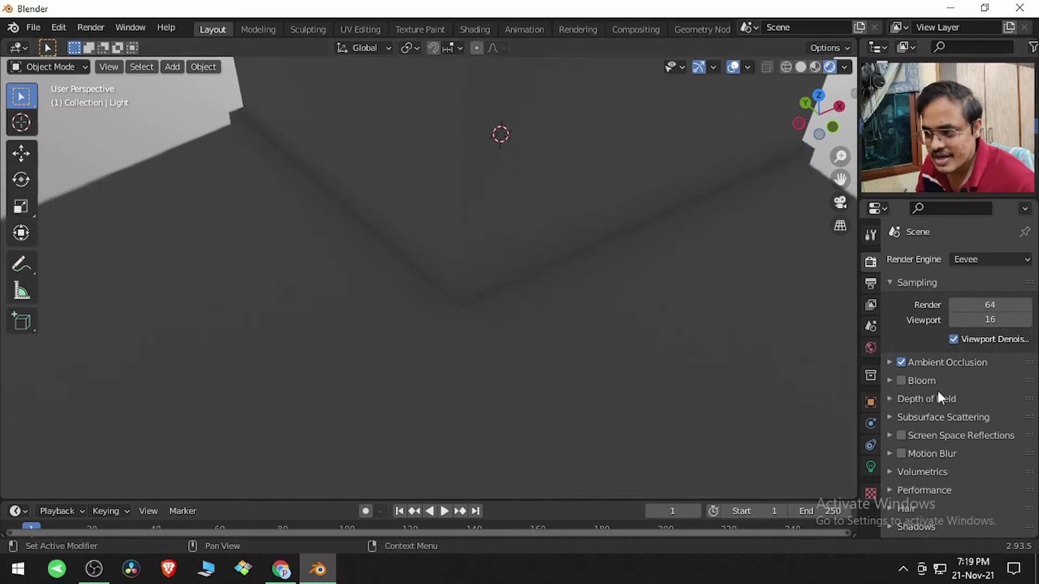
{"action": "left_click", "coordinate": [902, 363]}
{"action": "left_click", "coordinate": [901, 362]}
{"action": "left_click", "coordinate": [901, 363]}
{"action": "scroll", "coordinate": [713, 337], "scroll_direction": "down", "scroll_amount": 2}
{"action": "scroll", "coordinate": [714, 336], "scroll_direction": "down", "scroll_amount": 2}
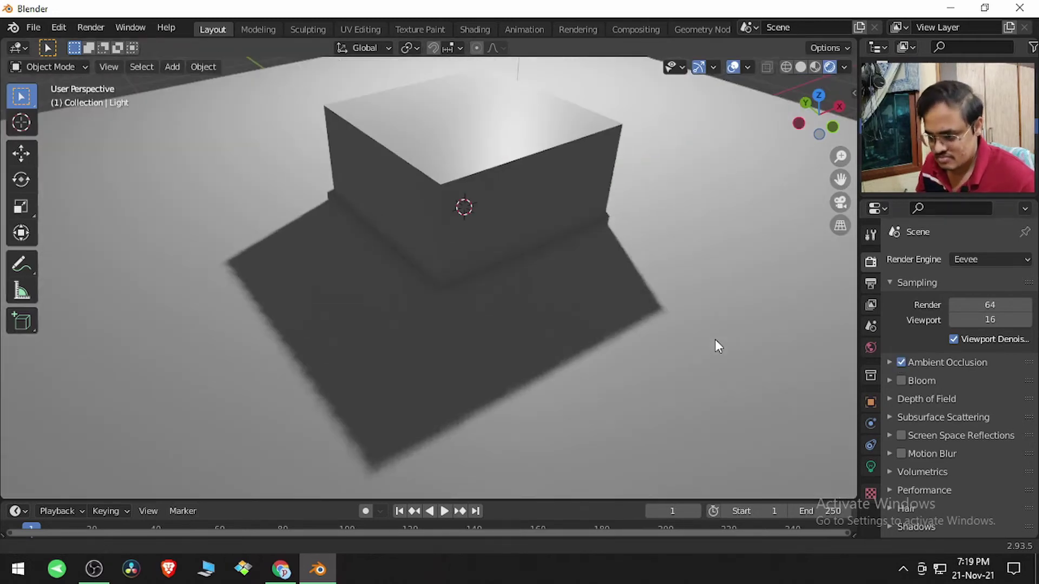
{"action": "scroll", "coordinate": [708, 352], "scroll_direction": "down", "scroll_amount": 2}
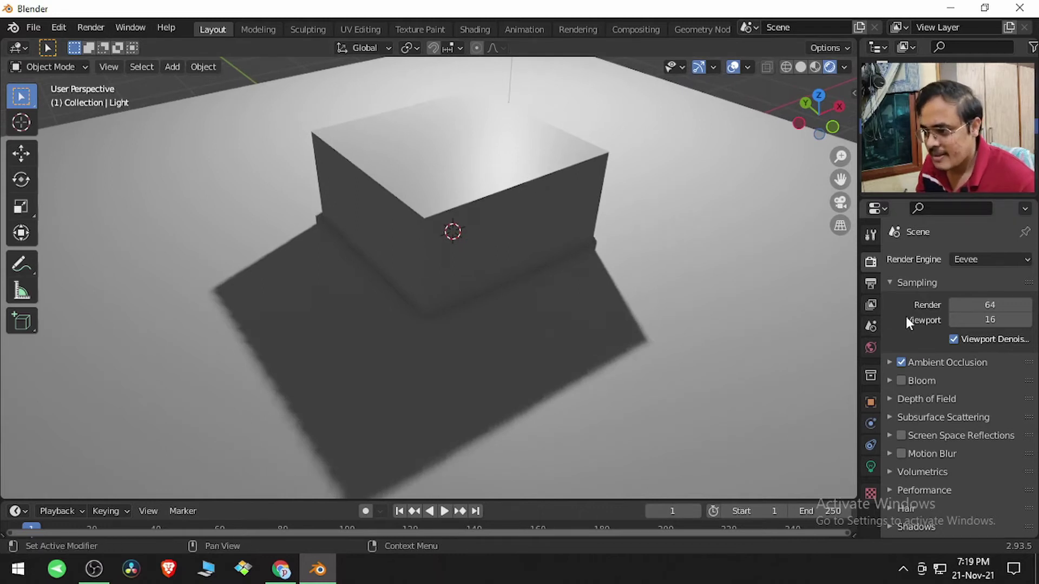
Raise the World background colour's value from 0.050 to about 0.064.
{"action": "left_click", "coordinate": [871, 345]}
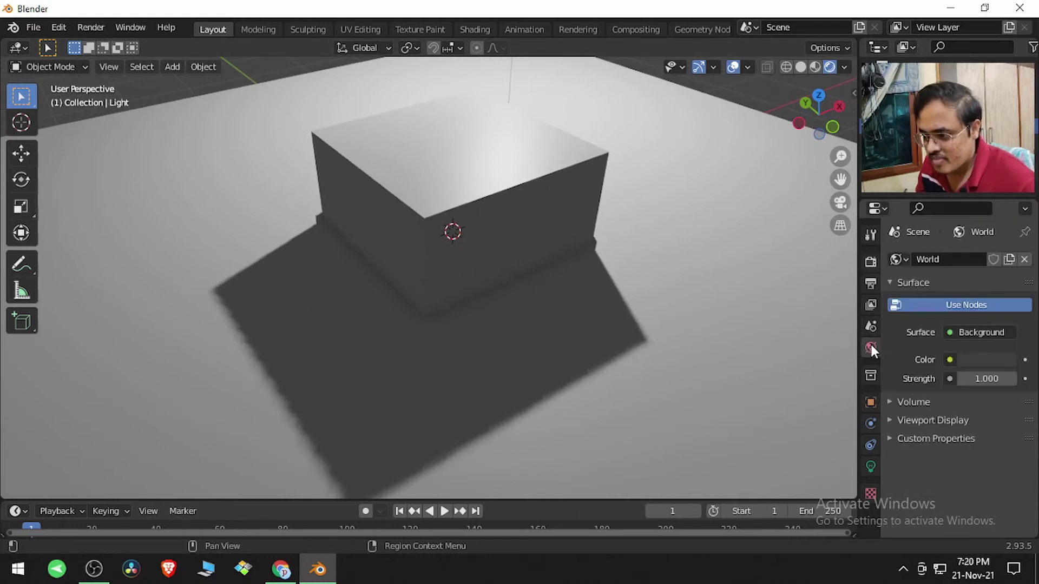
{"action": "left_click", "coordinate": [980, 360]}
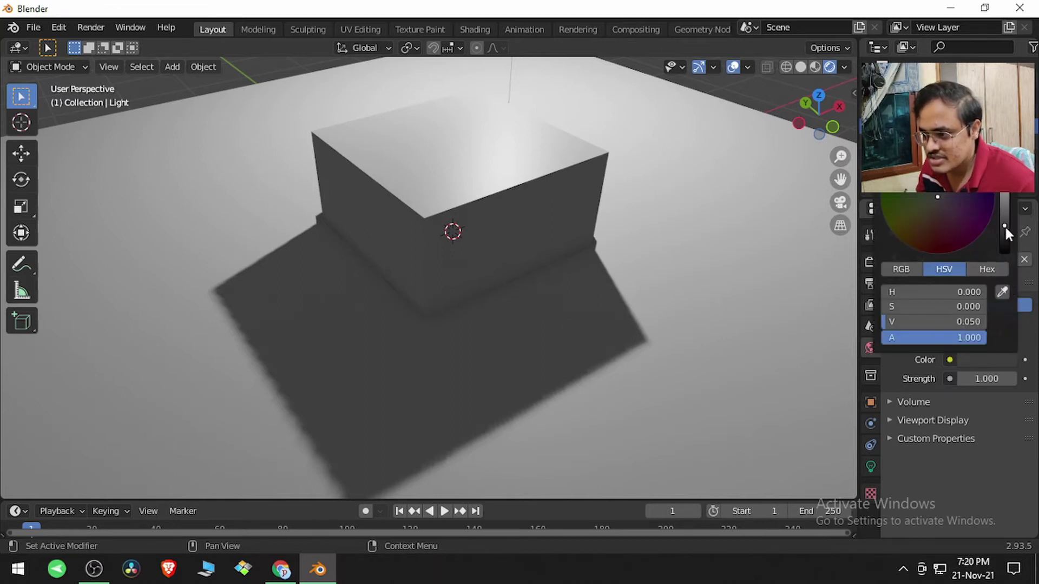
{"action": "left_click_drag", "start_coordinate": [1007, 232], "coordinate": [1006, 223]}
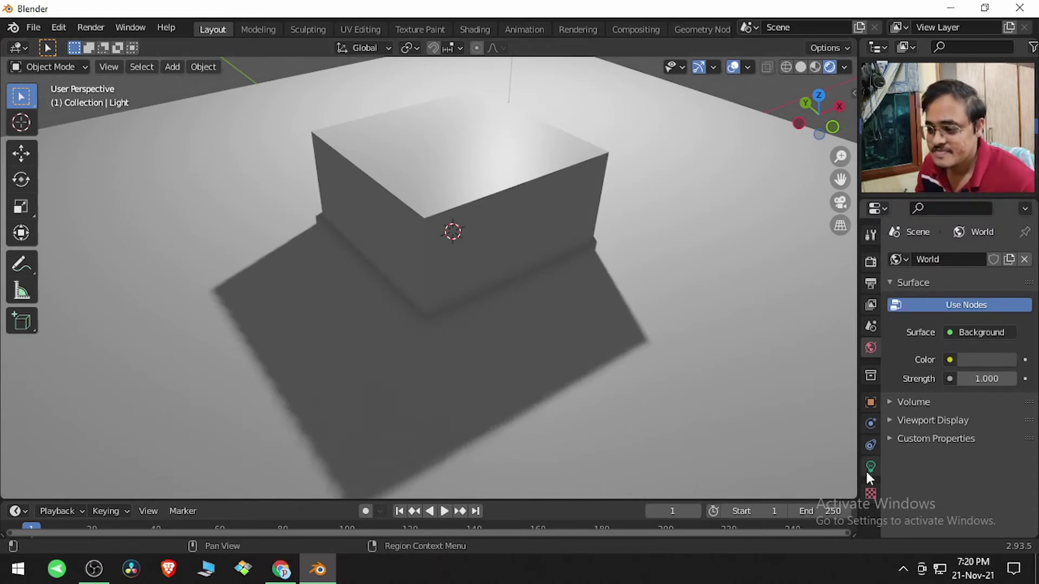
Expand the Ambient Occlusion panel in Render Properties and toggle it to compare shading.
{"action": "left_click", "coordinate": [871, 262]}
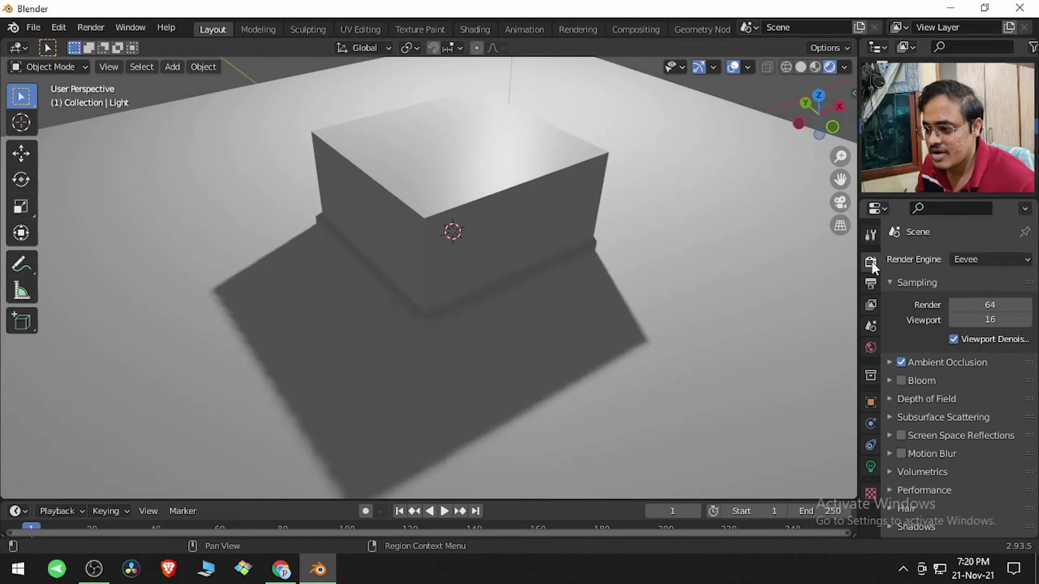
{"action": "left_click", "coordinate": [921, 364]}
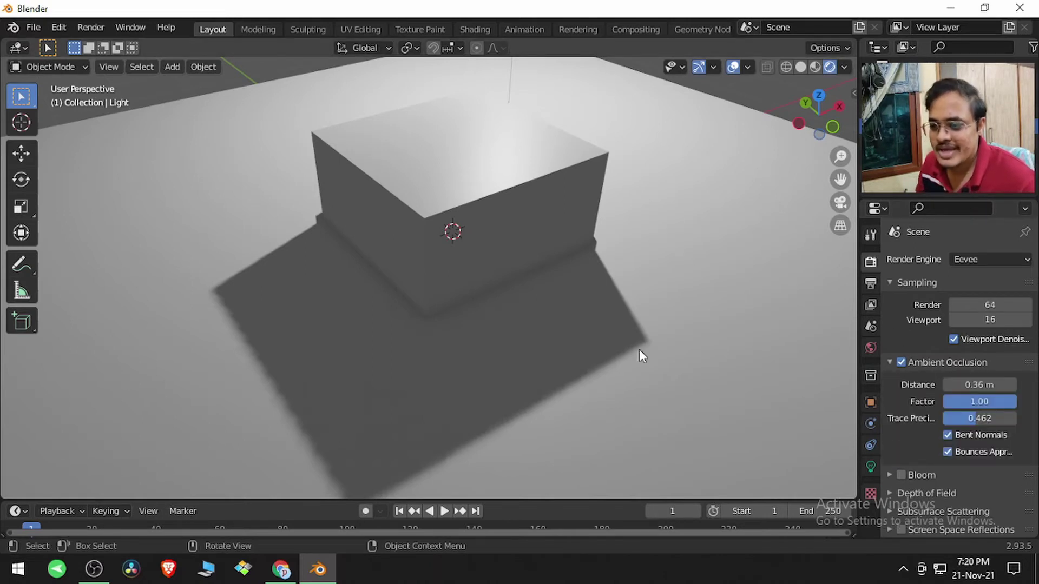
{"action": "scroll", "coordinate": [639, 349], "scroll_direction": "up", "scroll_amount": 5}
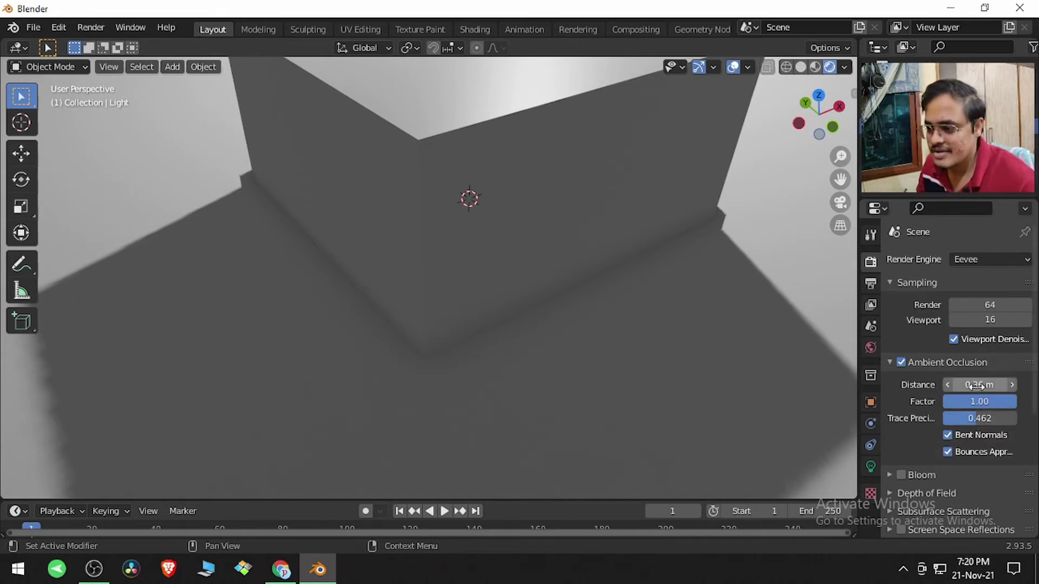
{"action": "left_click", "coordinate": [901, 361]}
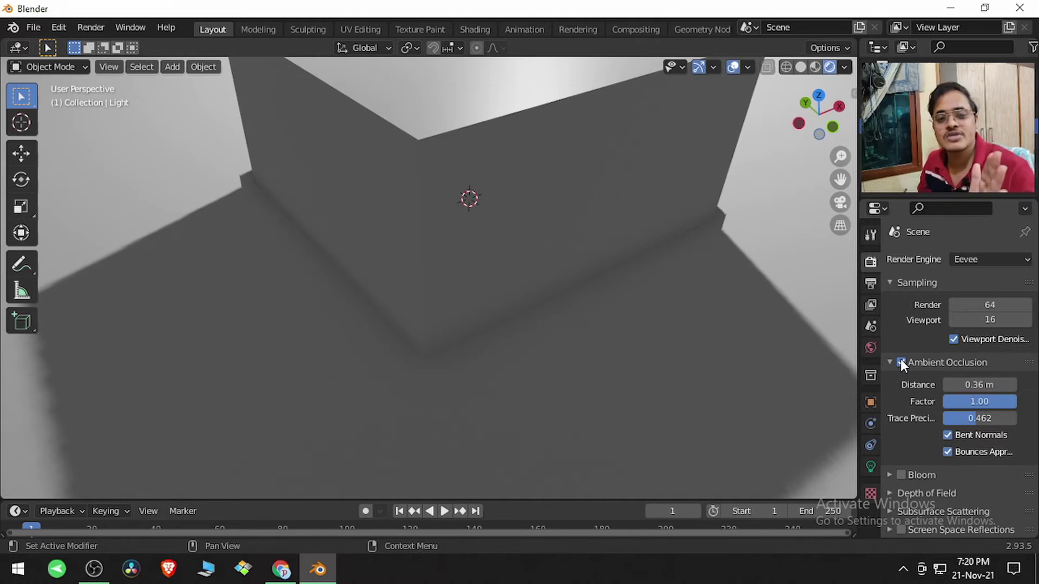
Set ambient occlusion Distance to 0.71 m and lower Factor to 0.42.
{"action": "mouse_move", "coordinate": [953, 385]}
{"action": "left_mouse_down"}
{"action": "mouse_move", "coordinate": [920, 385]}
{"action": "mouse_move", "coordinate": [931, 385]}
{"action": "left_mouse_up"}
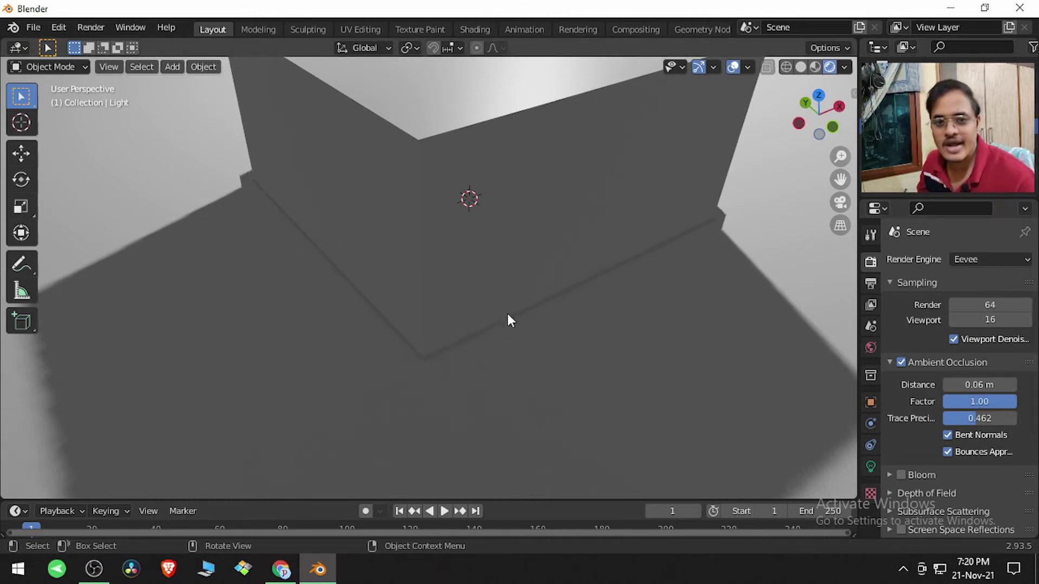
{"action": "left_click_drag", "start_coordinate": [969, 385], "coordinate": [1001, 385]}
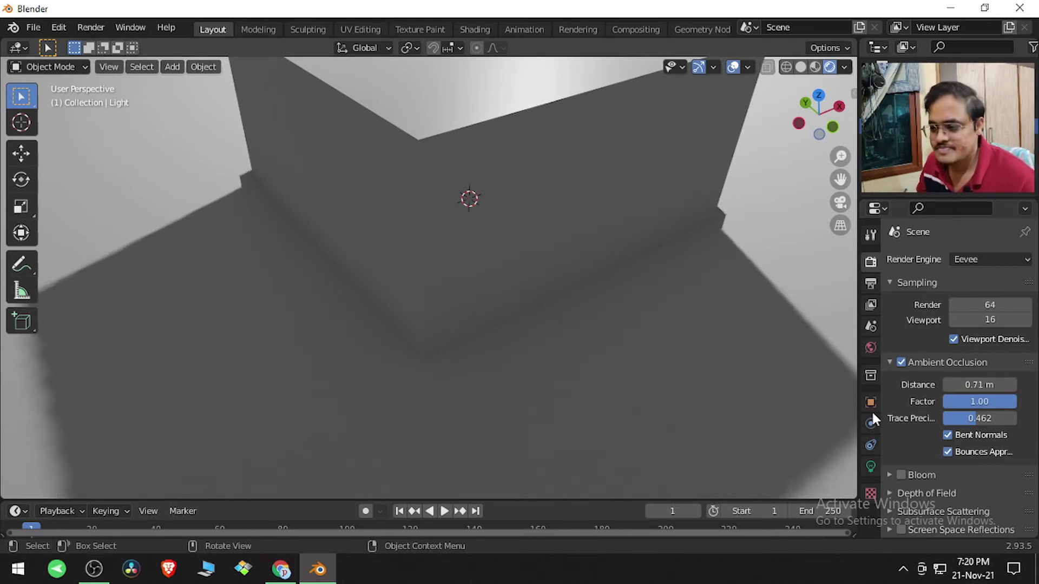
{"action": "mouse_move", "coordinate": [988, 400]}
{"action": "left_mouse_down"}
{"action": "mouse_move", "coordinate": [968, 400]}
{"action": "mouse_move", "coordinate": [1012, 402]}
{"action": "mouse_move", "coordinate": [964, 386]}
{"action": "mouse_move", "coordinate": [974, 403]}
{"action": "mouse_move", "coordinate": [952, 402]}
{"action": "mouse_move", "coordinate": [998, 401]}
{"action": "left_mouse_up"}
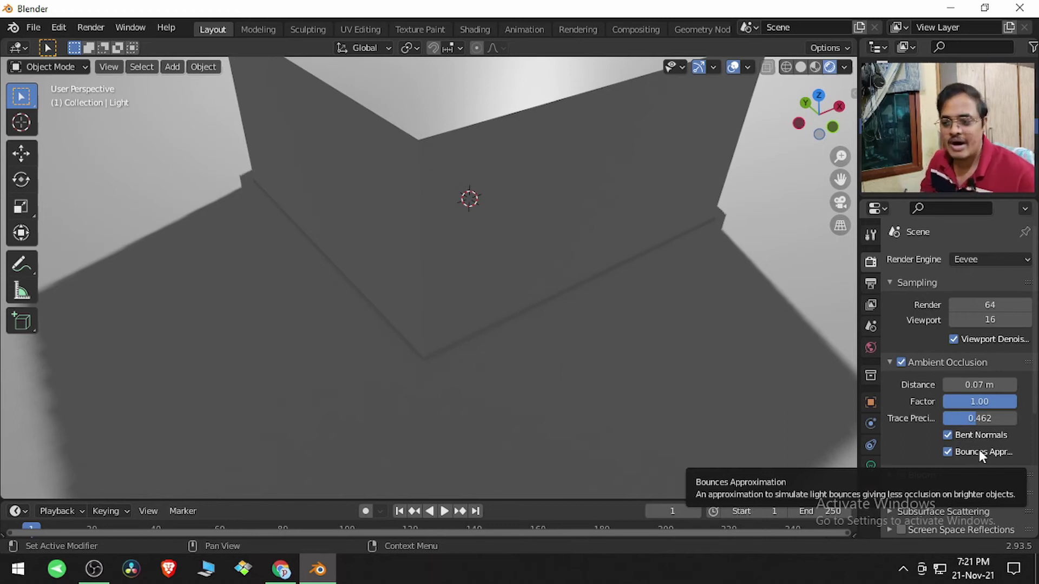
Raise ambient occlusion Distance to 0.47 m, ending with Bounces Approximation on.
{"action": "middle_click_drag", "start_coordinate": [746, 370], "coordinate": [561, 364]}
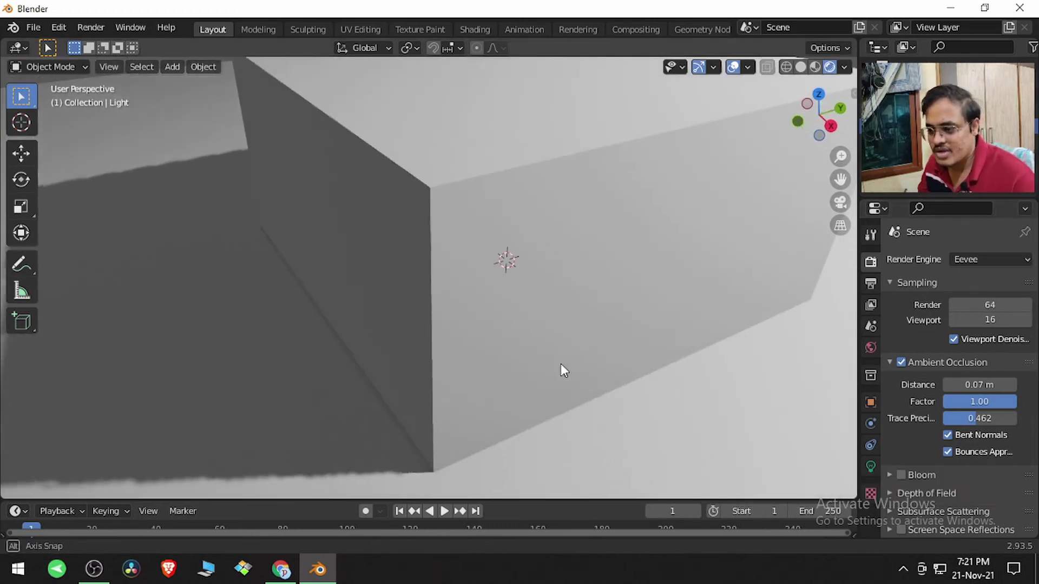
{"action": "left_click", "coordinate": [949, 455]}
{"action": "middle_click_drag", "start_coordinate": [549, 398], "coordinate": [709, 406]}
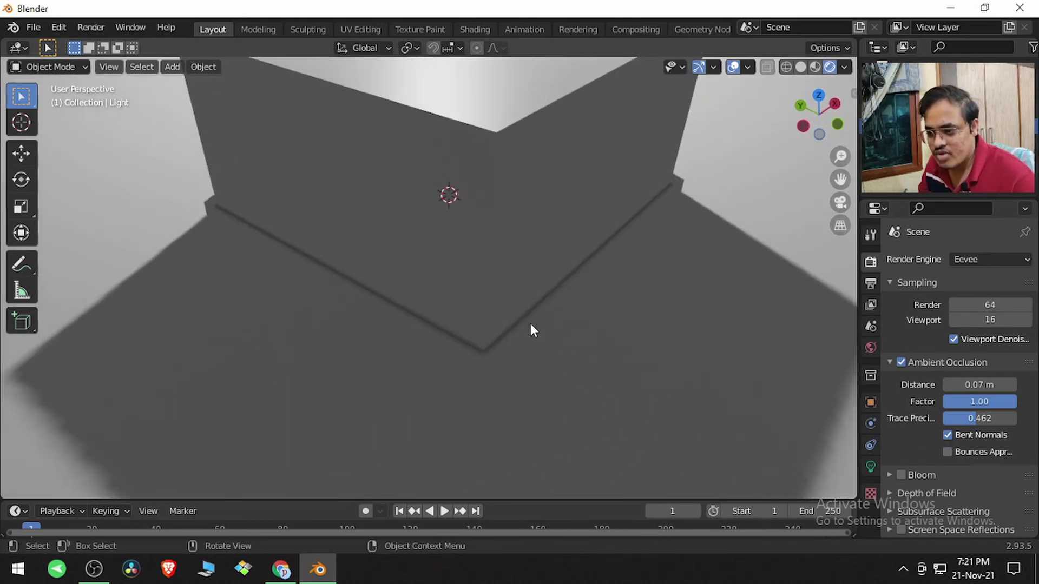
{"action": "left_click_drag", "start_coordinate": [981, 384], "coordinate": [1012, 385]}
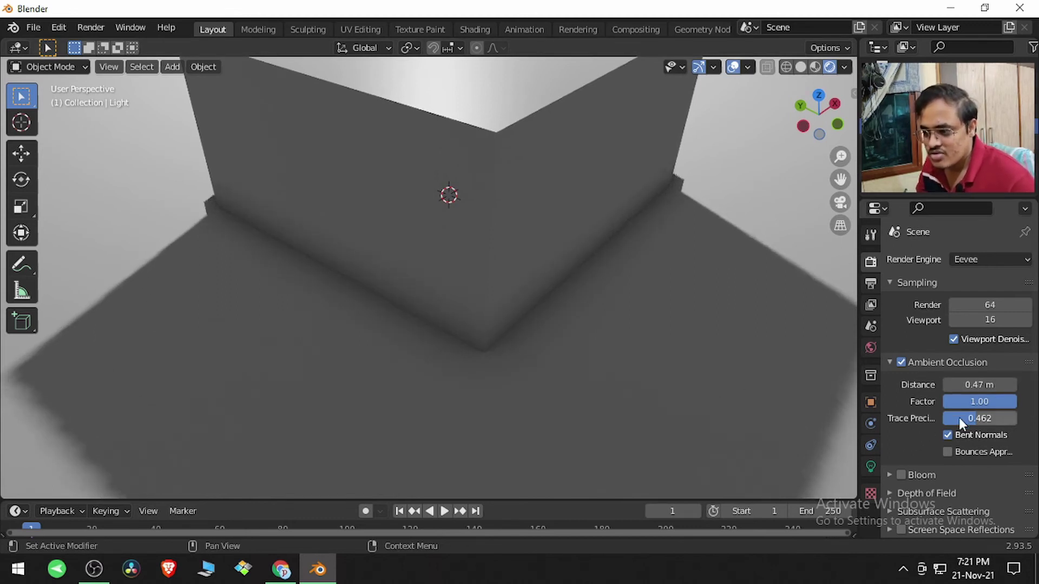
{"action": "left_click", "coordinate": [949, 450]}
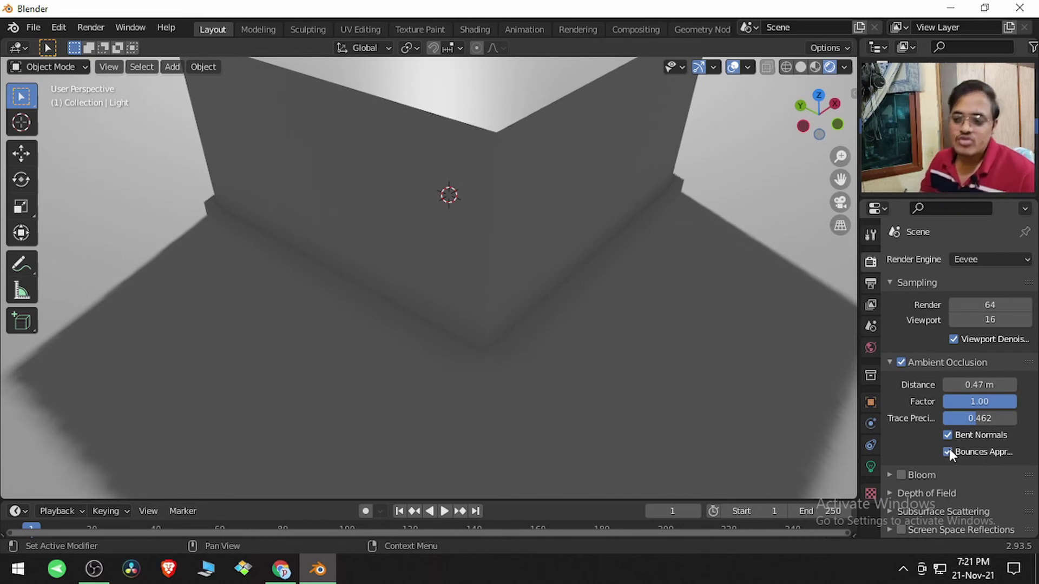
{"action": "scroll", "coordinate": [722, 354], "scroll_direction": "down", "scroll_amount": 3}
{"action": "scroll", "coordinate": [726, 332], "scroll_direction": "down", "scroll_amount": 3}
{"action": "middle_click_drag", "start_coordinate": [726, 332], "coordinate": [696, 360], "text": "shift"}
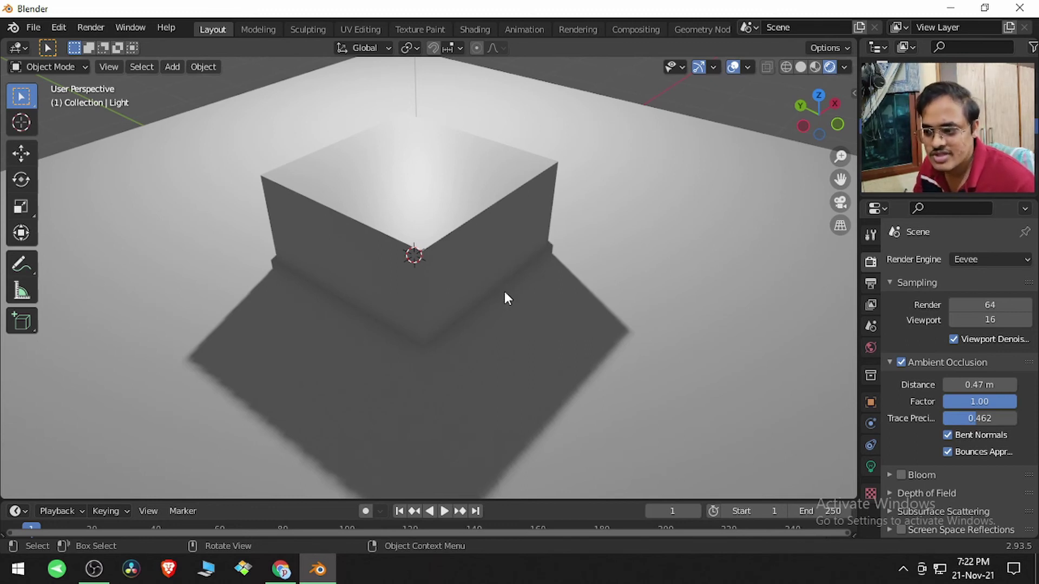
{"action": "scroll", "coordinate": [504, 292], "scroll_direction": "up", "scroll_amount": 3}
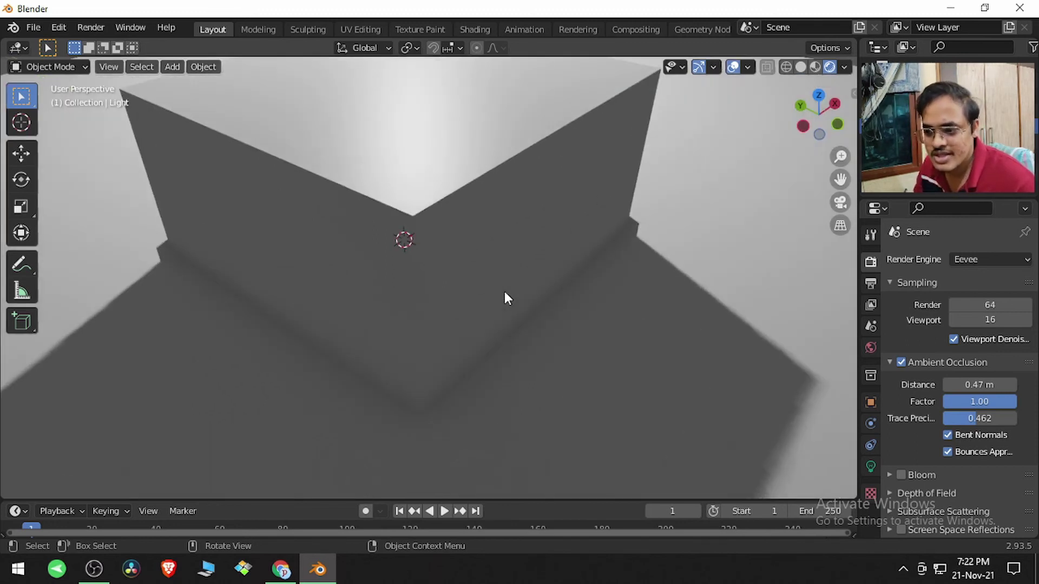
{"action": "left_click", "coordinate": [949, 452]}
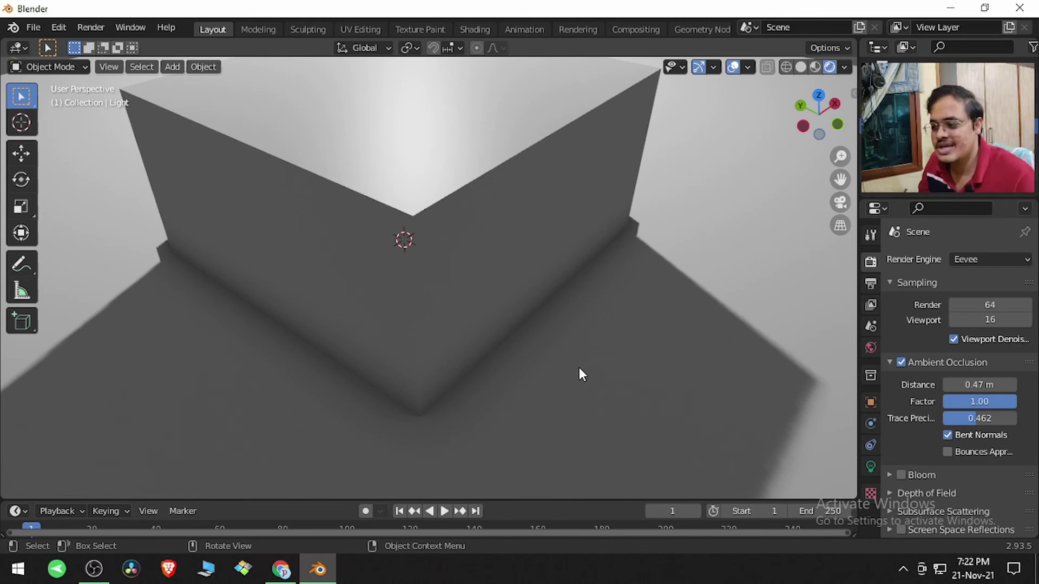
{"action": "left_click", "coordinate": [952, 453]}
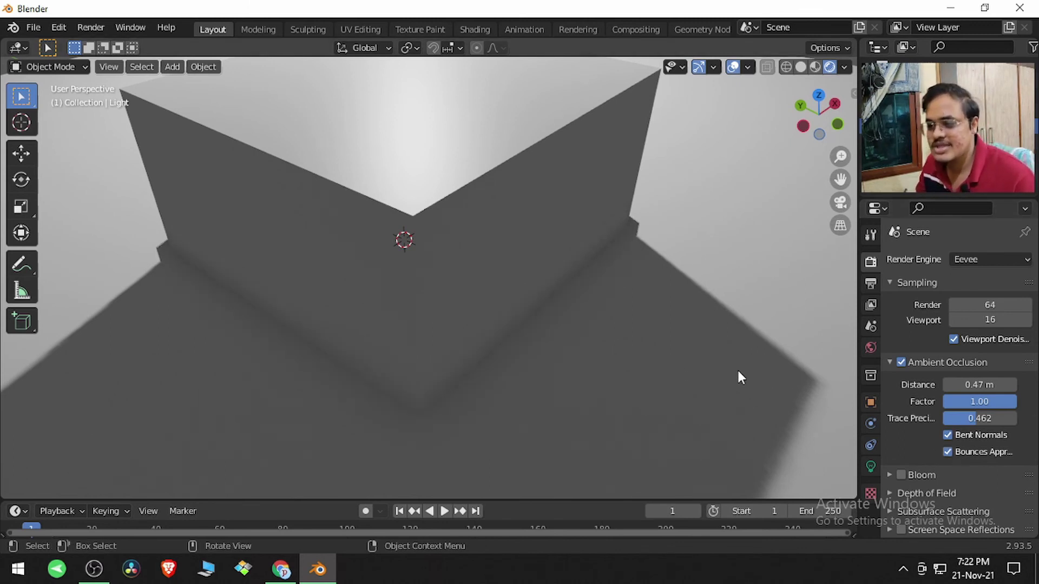